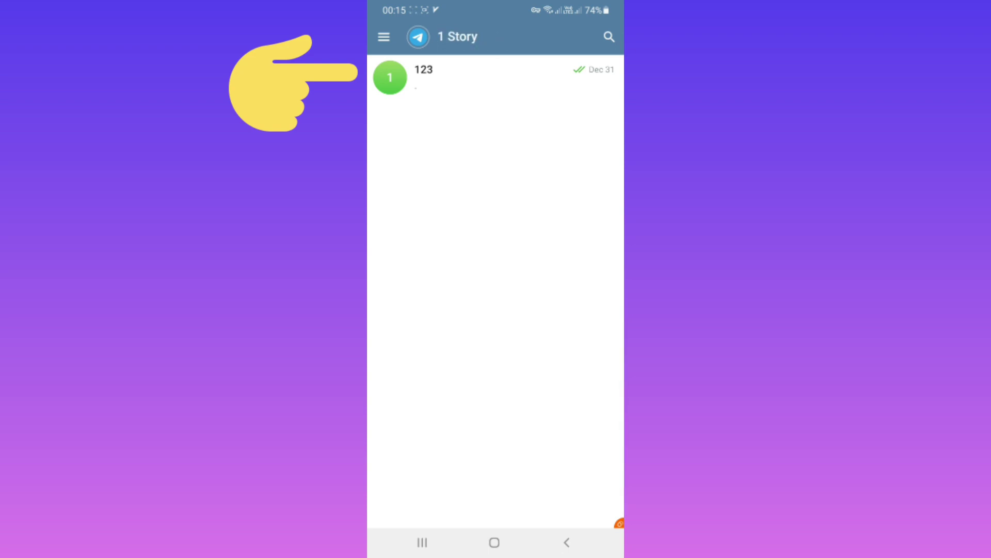
Open channel 123 from the chat list and bring up its info page
left_click(491, 77)
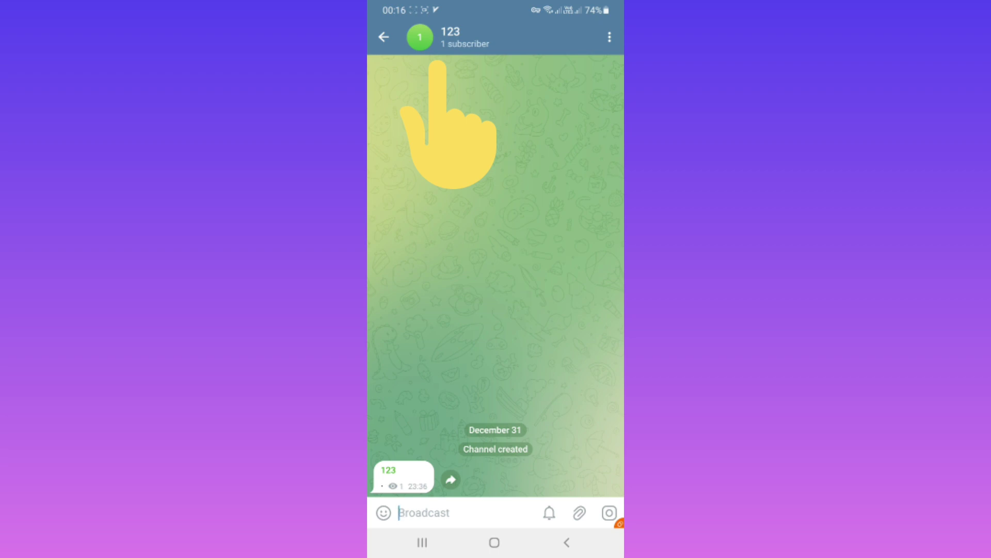
left_click(450, 37)
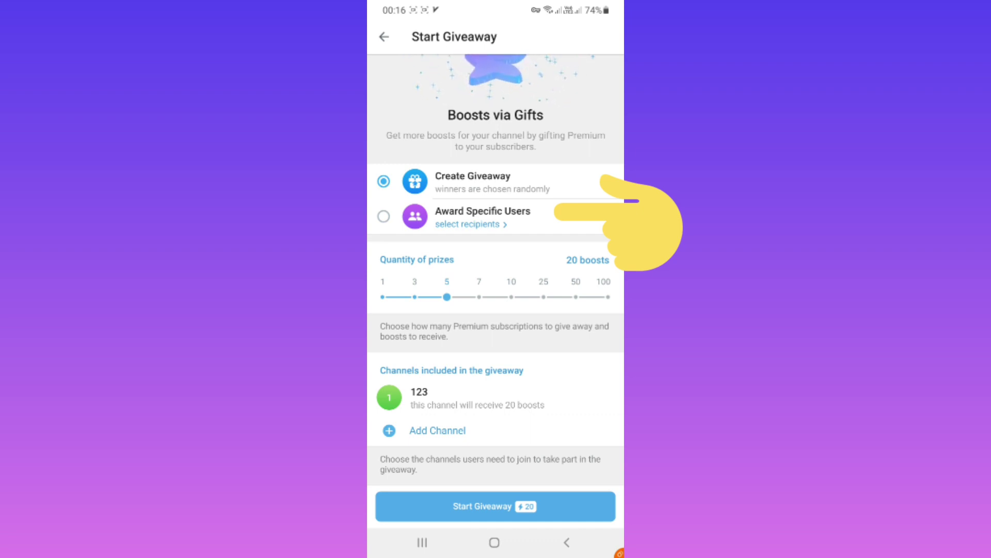
Set the giveaway's prize quantity to 1, giving the channel 4 boosts
scroll(495, 289, "down", 2)
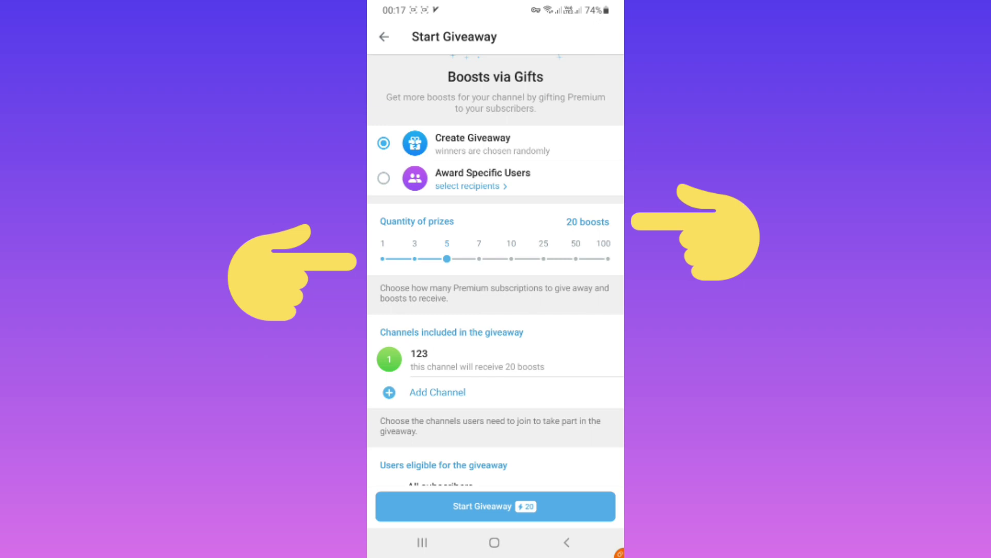
left_click_drag(447, 259, 383, 258)
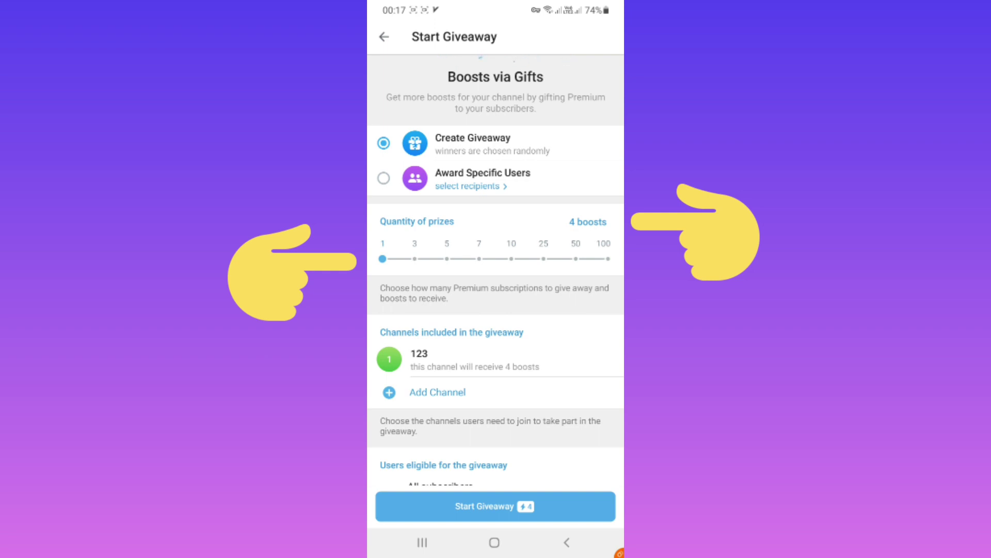
left_click(415, 264)
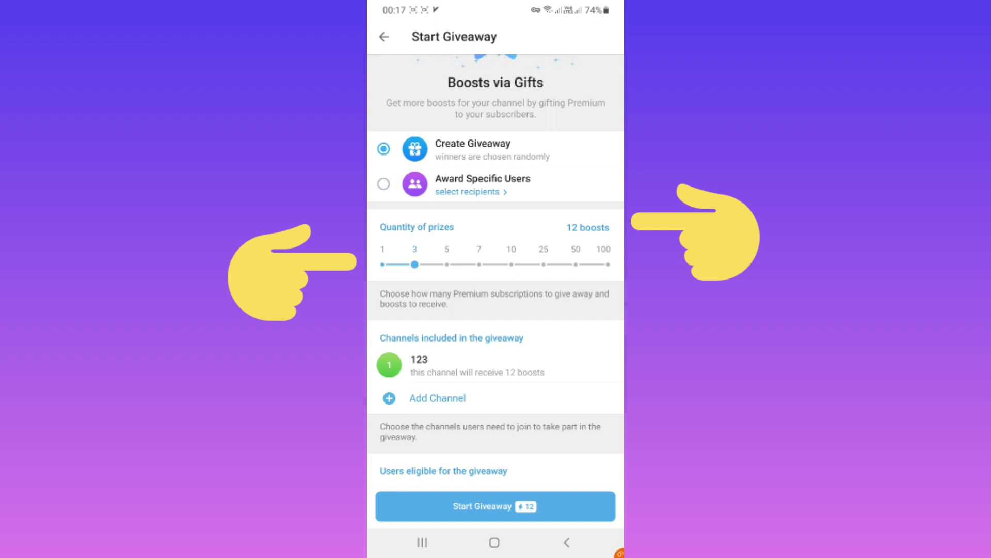
left_click(383, 264)
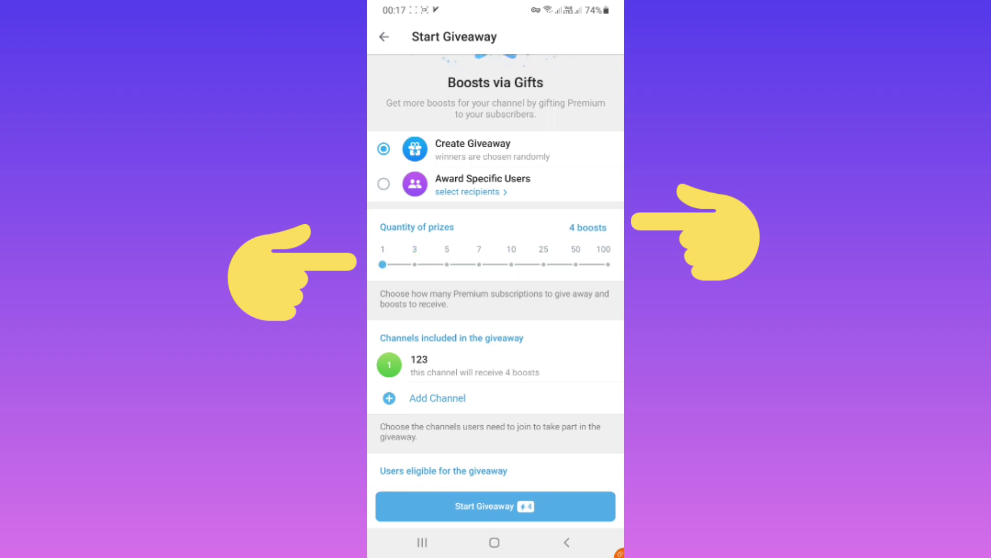
scroll(496, 269, "down", 3)
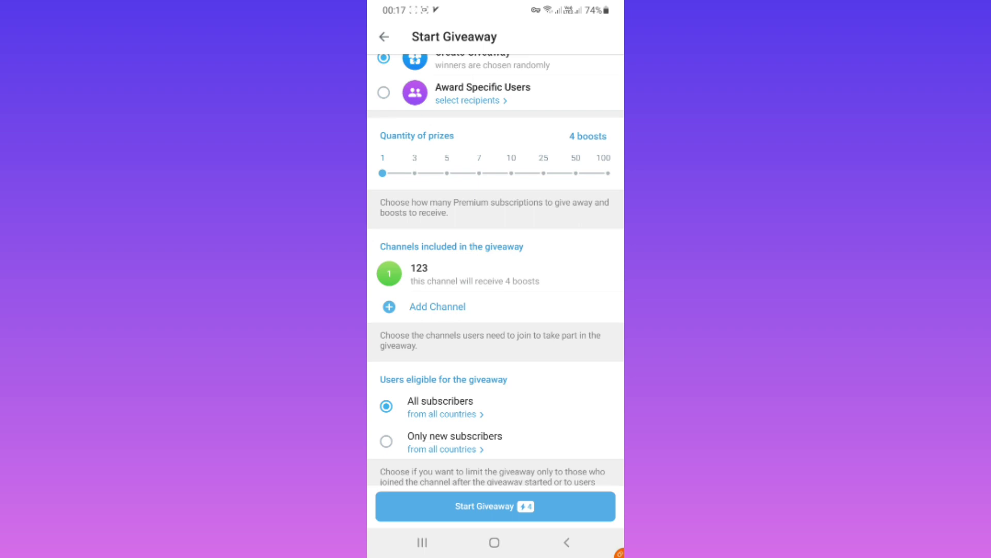
scroll(496, 270, "down", 2)
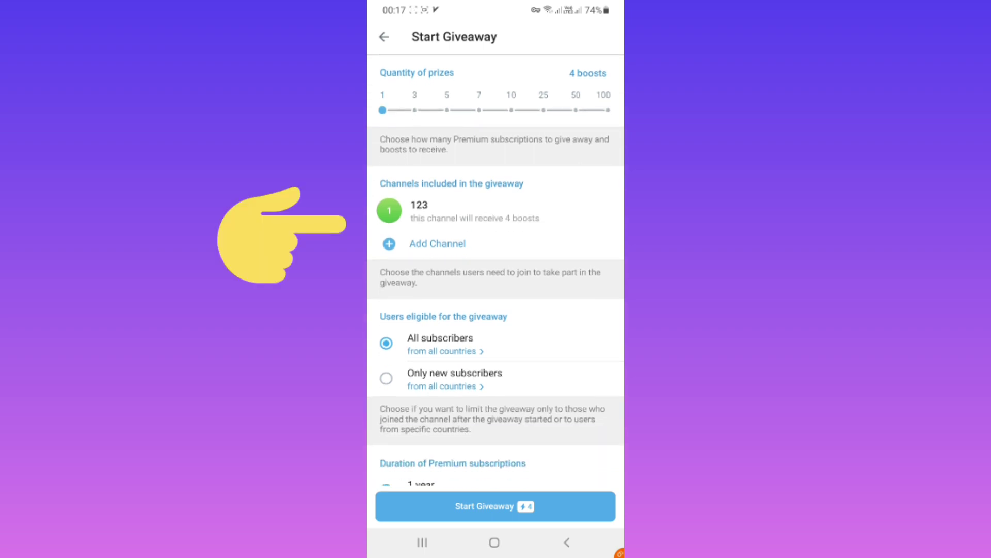
scroll(496, 269, "up", 1)
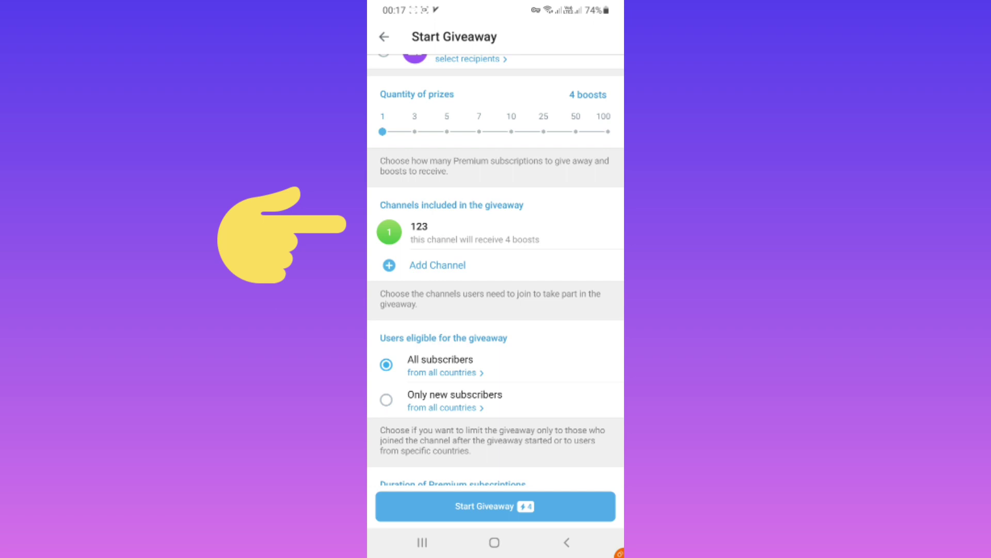
scroll(496, 268, "down", 1)
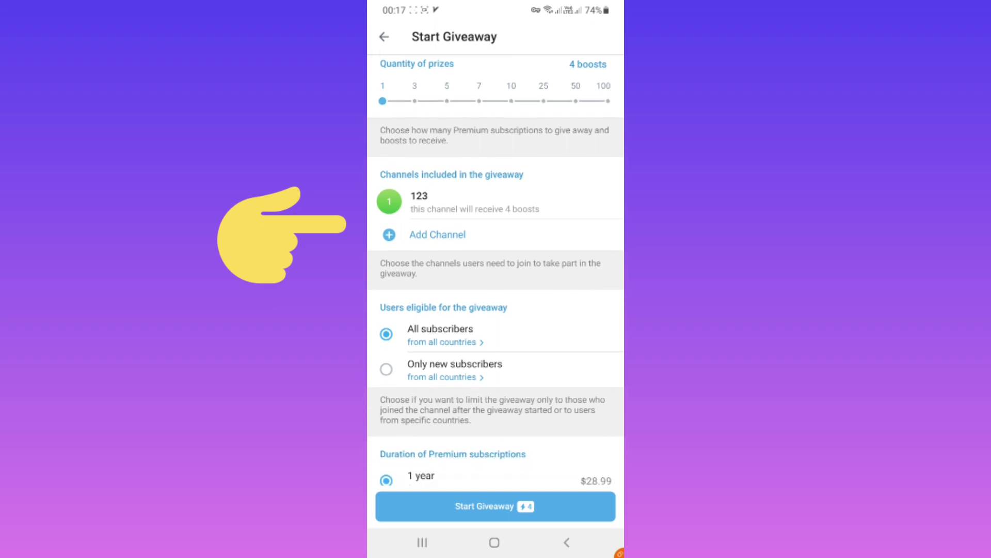
scroll(496, 269, "down", 3)
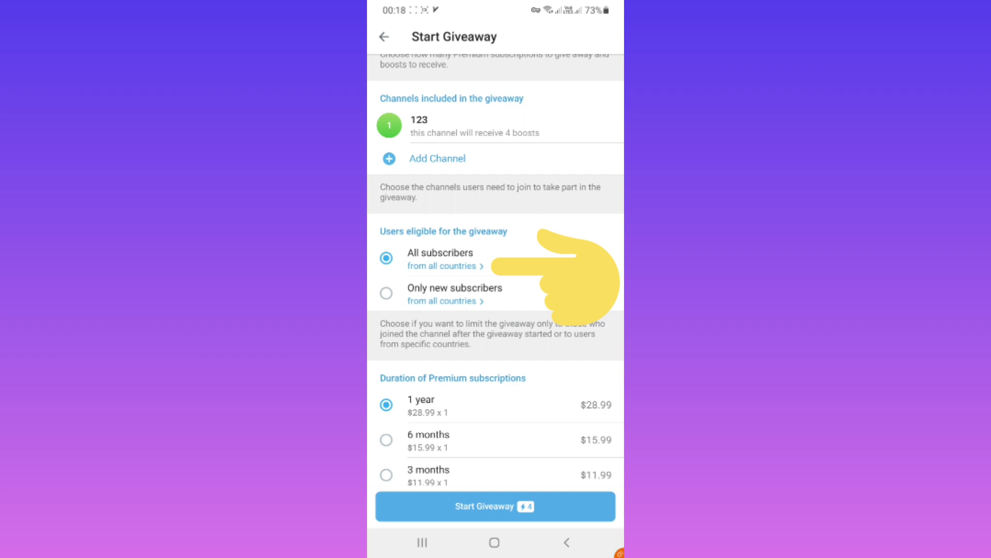
left_click(444, 266)
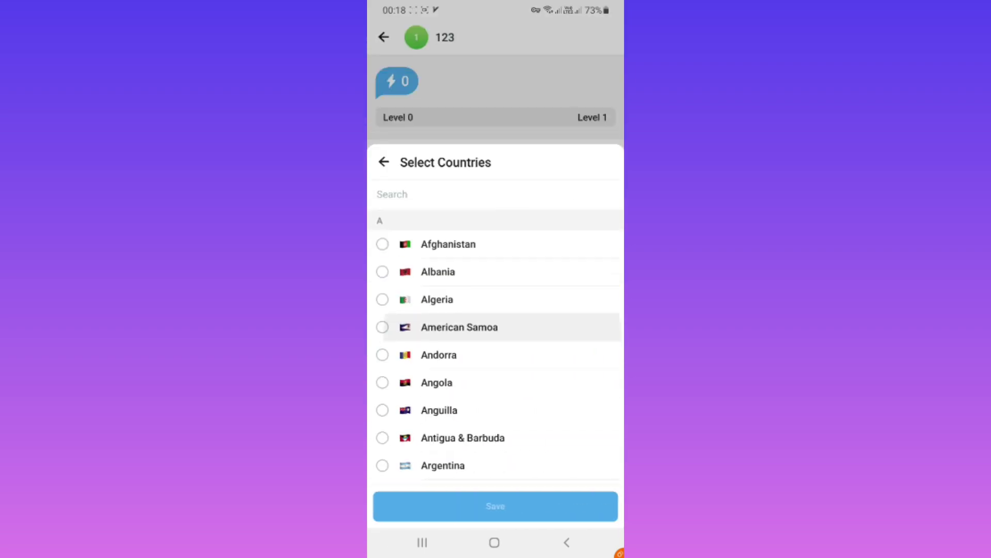
scroll(496, 309, "down", 5)
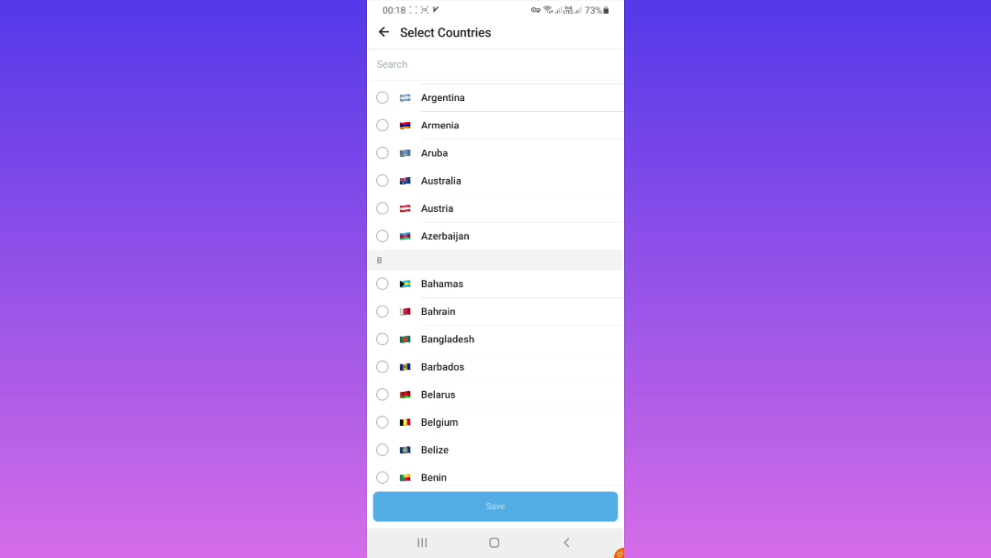
Leave country selection and choose 3 months as the Premium subscription duration
key("Escape")
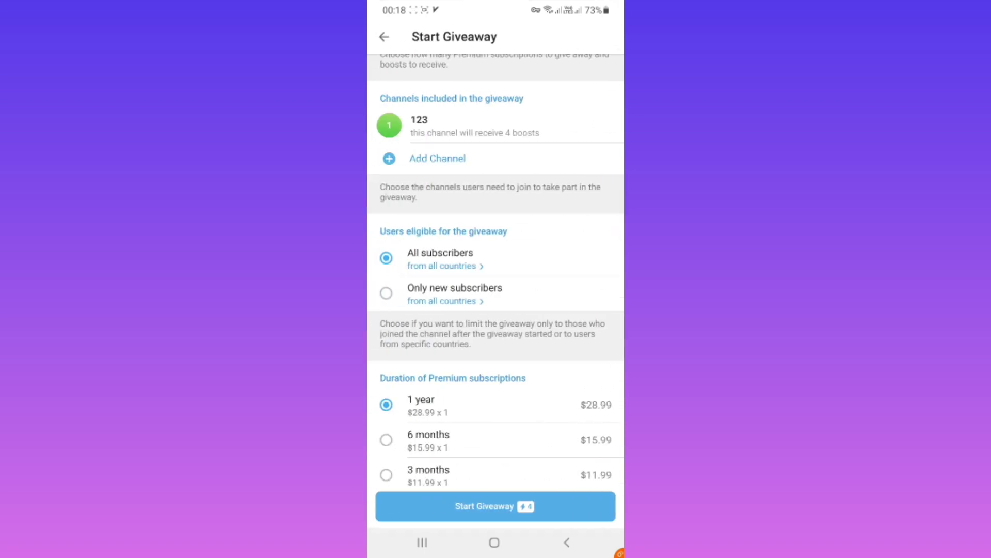
scroll(496, 268, "down", 3)
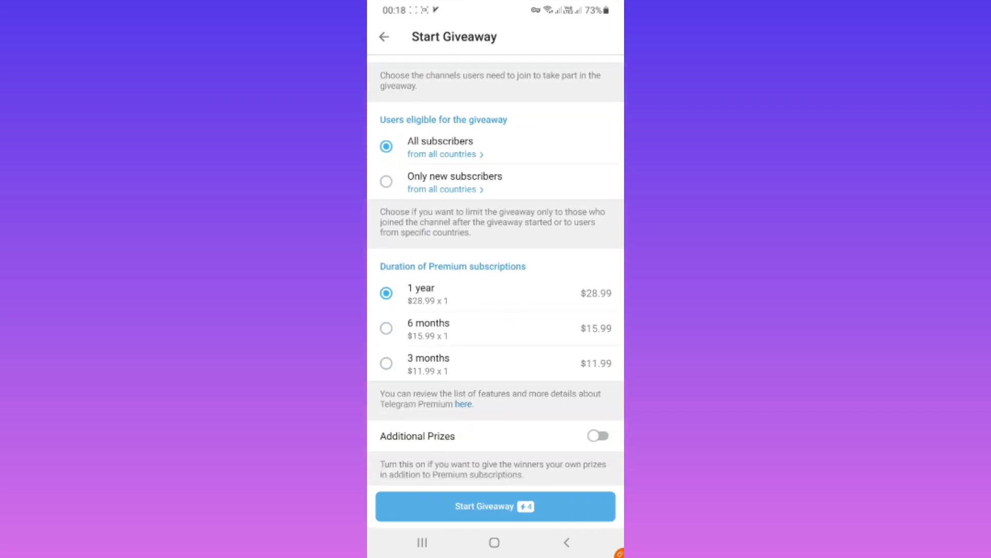
scroll(496, 269, "down", 2)
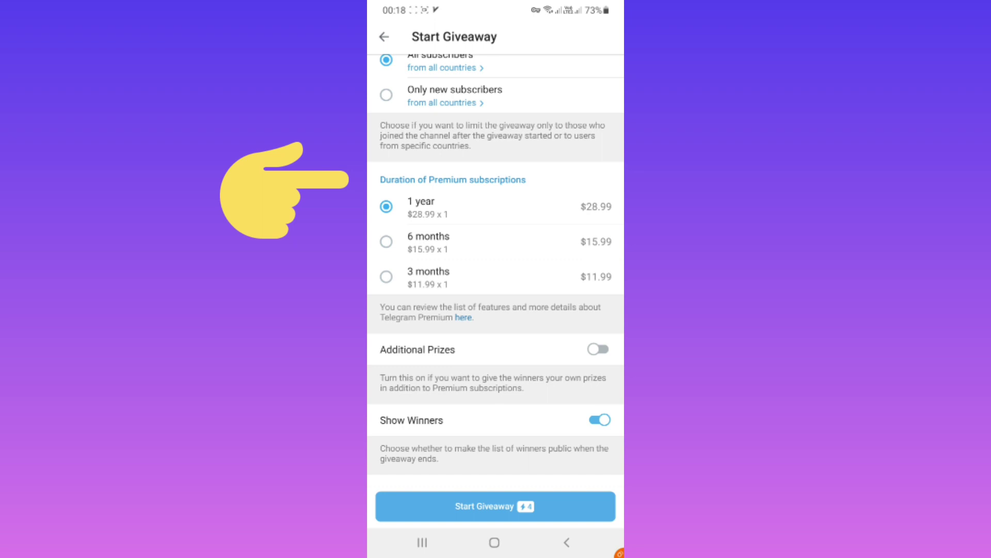
left_click(429, 241)
left_click(429, 276)
scroll(496, 258, "down", 3)
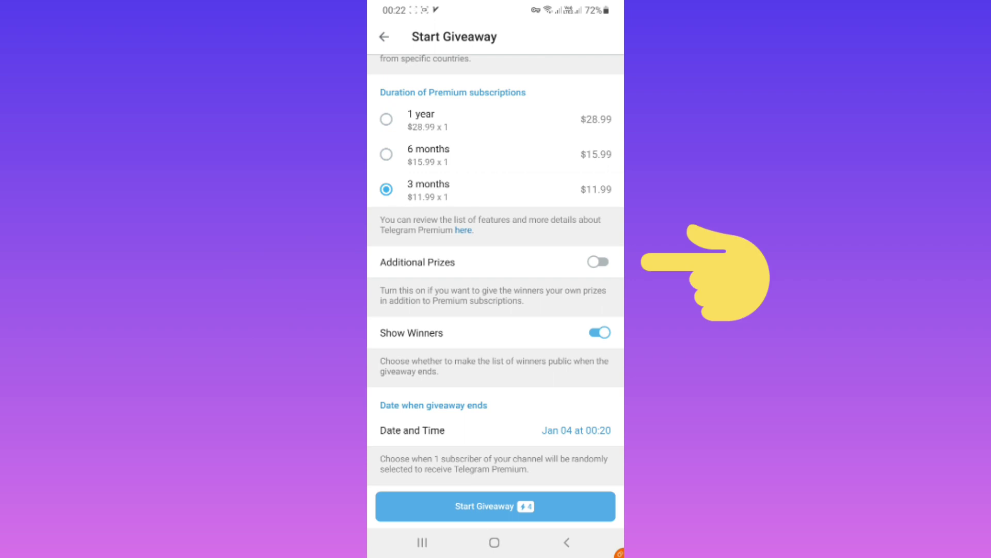
Enable Additional Prizes and enter 'Concert tickt' as the extra prize
left_click(599, 261)
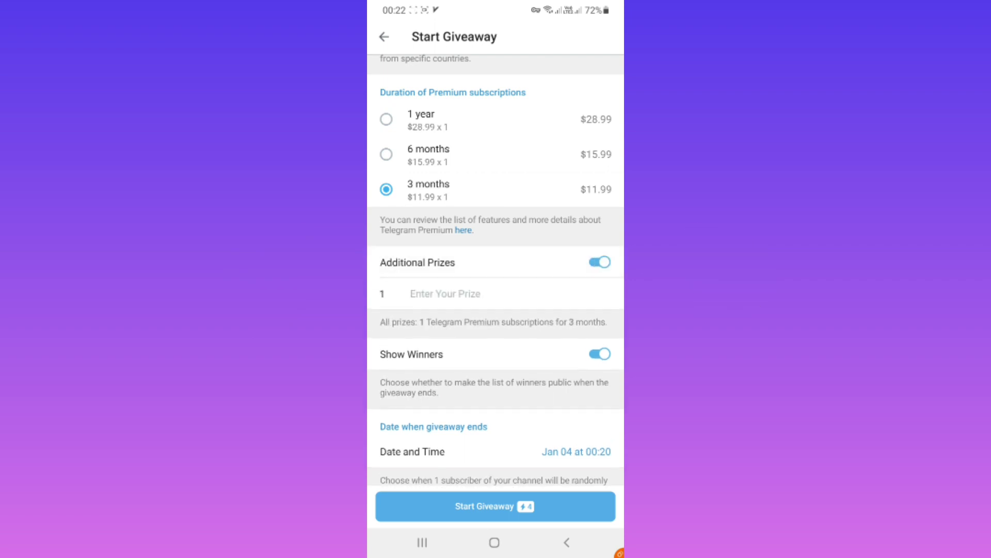
left_click(445, 294)
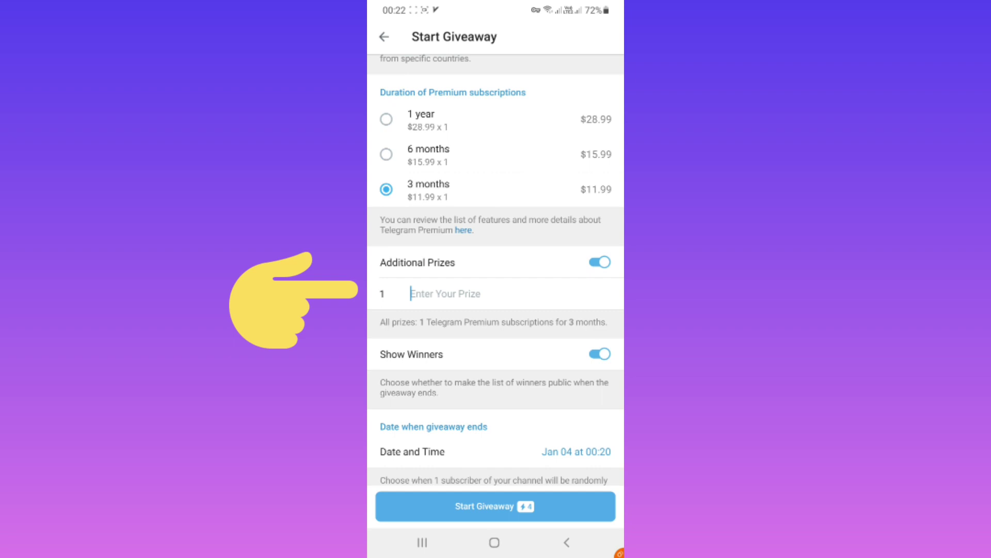
type("Concert tickt")
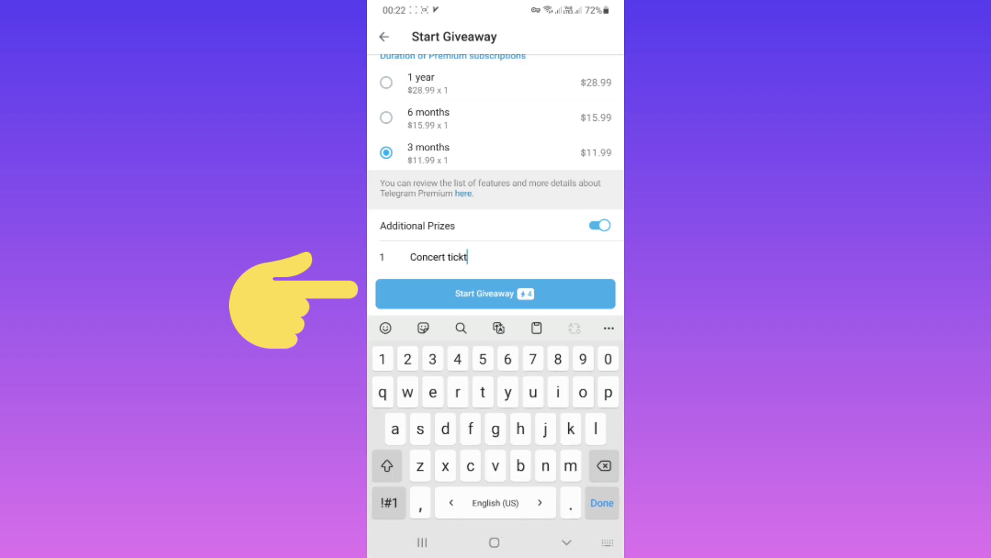
key("Return")
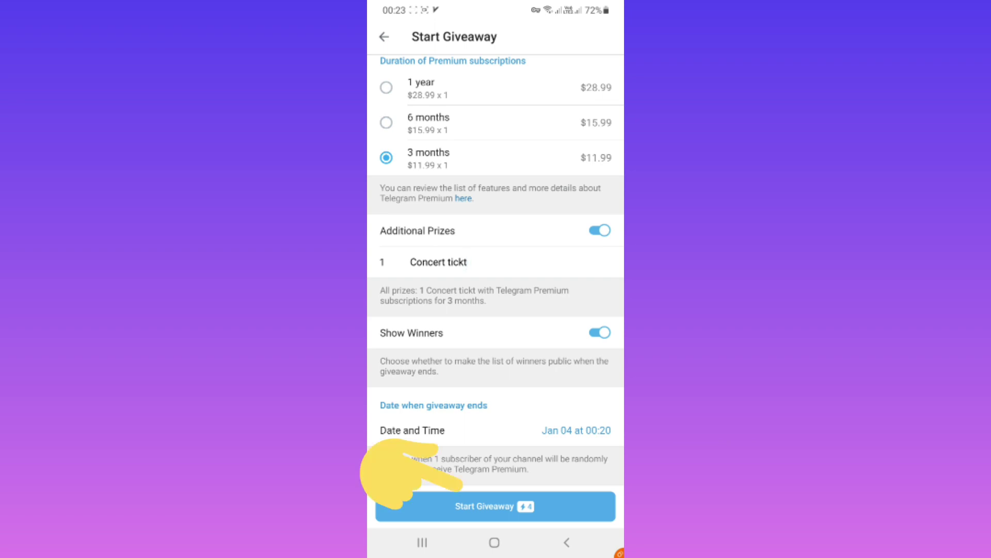
scroll(496, 279, "up", 3)
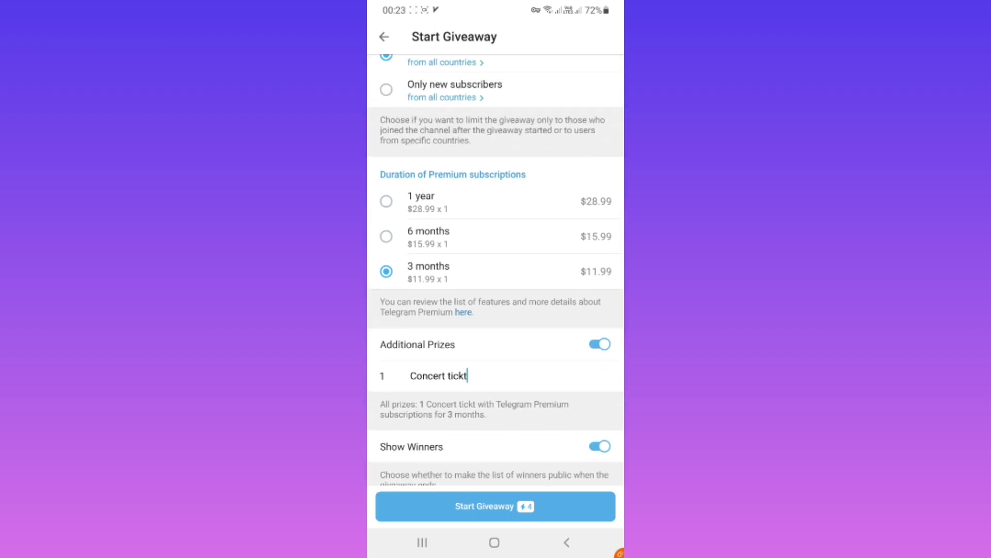
scroll(496, 279, "down", 3)
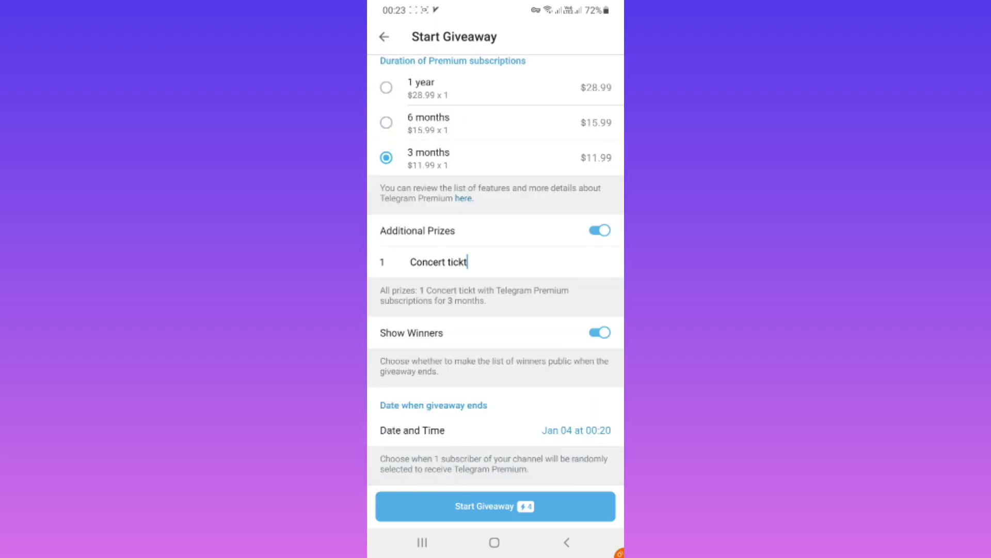